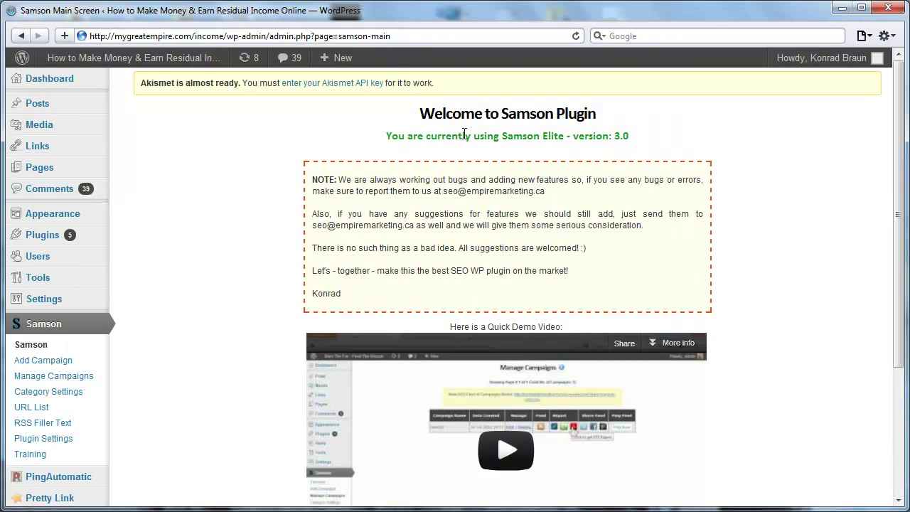
Examine the installed Samson edition, its URL List page, and the matching URL list in the Excel workbook, returning to the page.
left_click_drag(502, 136, 566, 138)
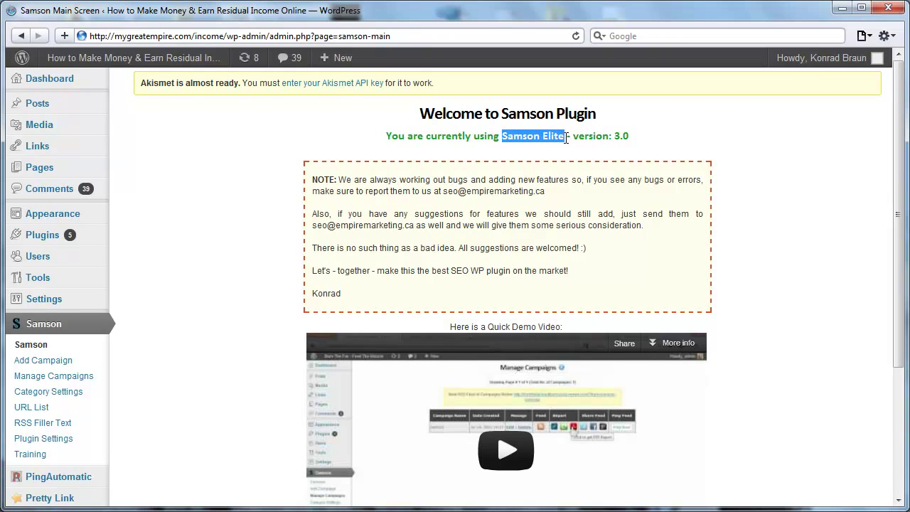
left_click(46, 411)
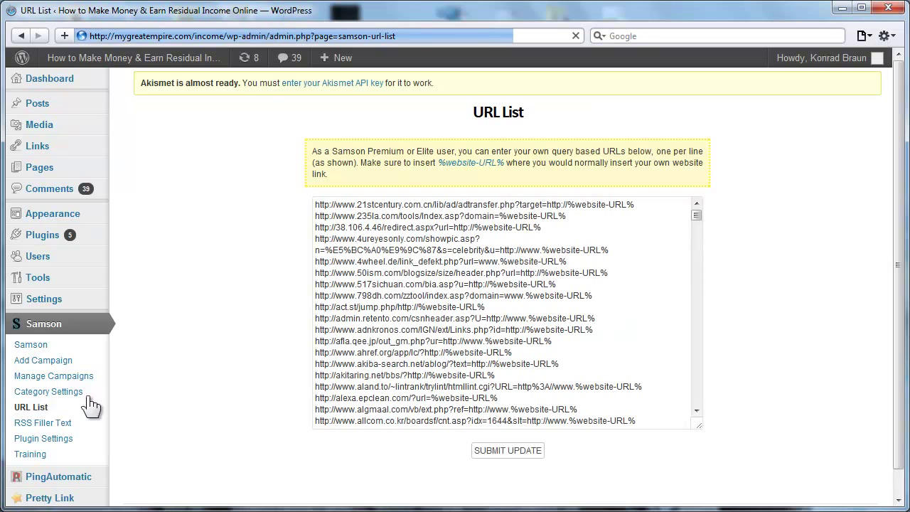
scroll(698, 219, "down", 1)
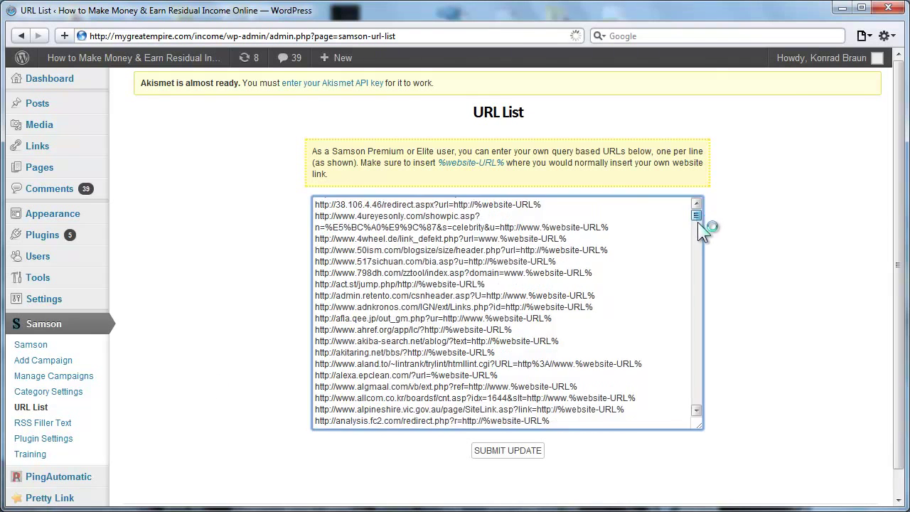
key("alt+Tab")
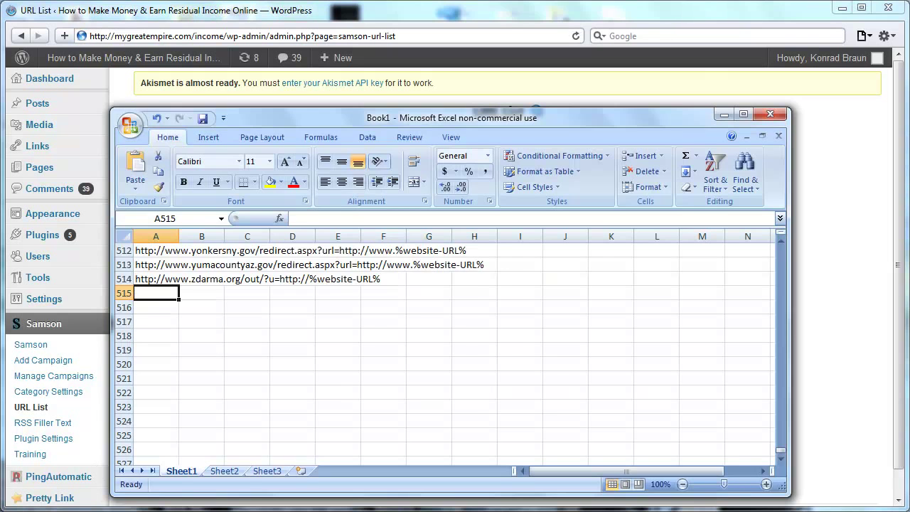
key("alt+Tab")
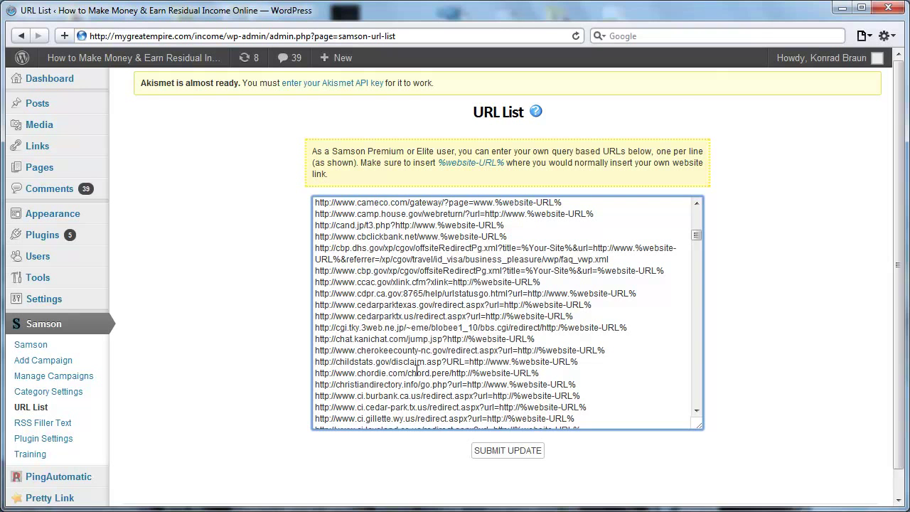
Search the URL list page for ".gov" and ".edu" addresses, close the search and return to the start of the list.
key("ctrl+f")
type(".gov")
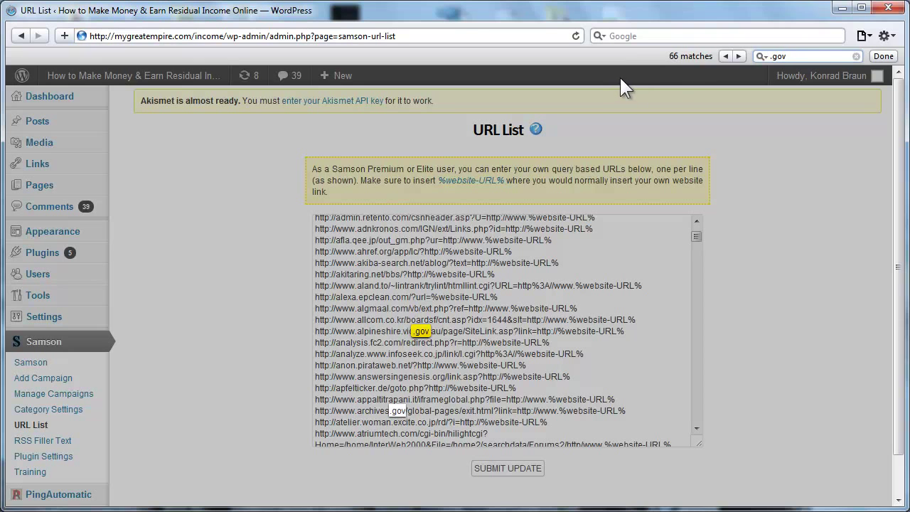
left_click_drag(774, 57, 780, 57)
left_click(784, 57)
key("BackSpace")
key("BackSpace")
key("BackSpace")
type("edu")
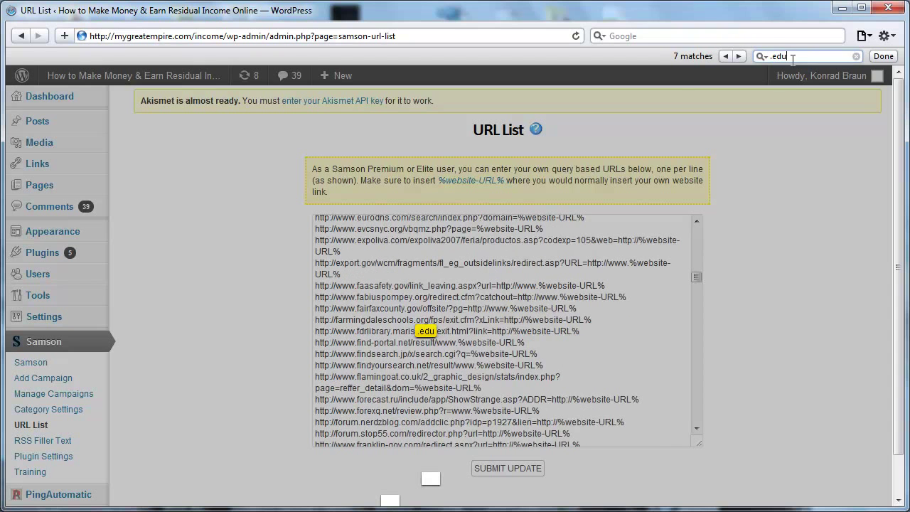
key("Escape")
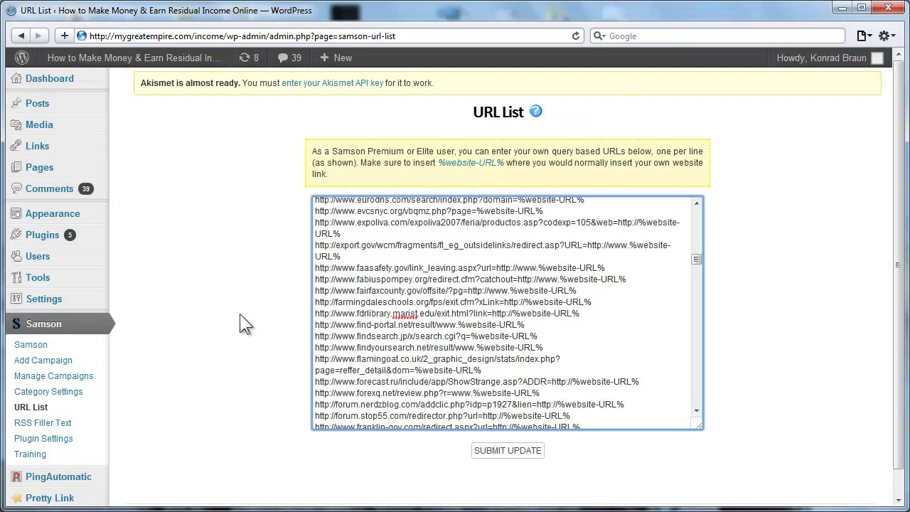
key("ctrl+Home")
Start a new Samson campaign named demo123 promoting mygreatempire.com and fetch the site's meta description and keywords.
mouse_move(20, 481)
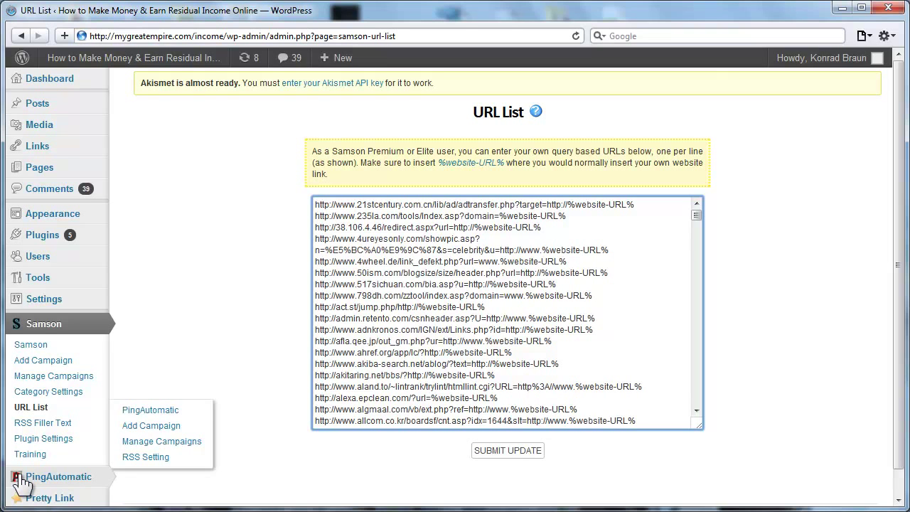
left_click(129, 383)
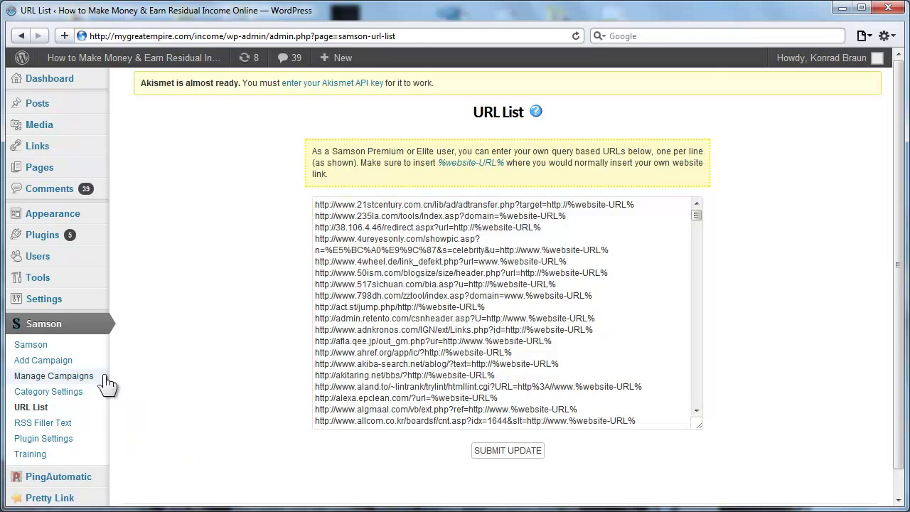
left_click(60, 360)
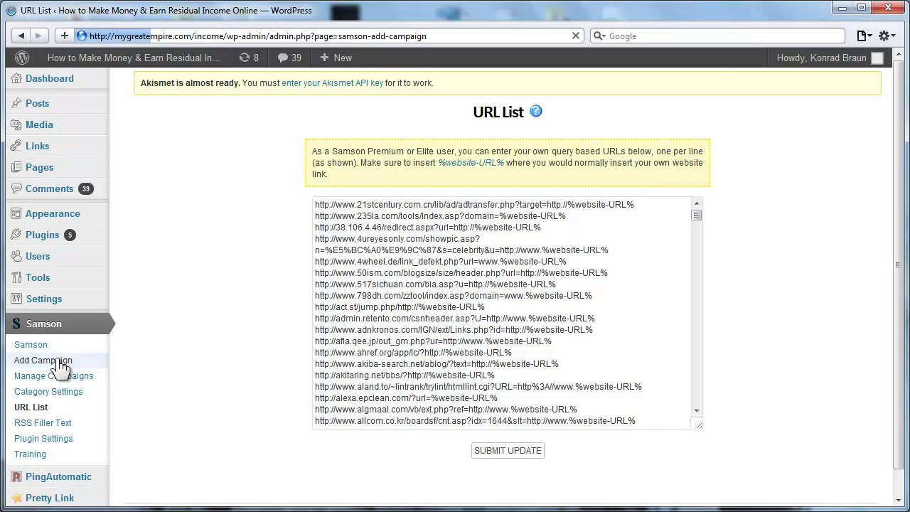
left_click(537, 140)
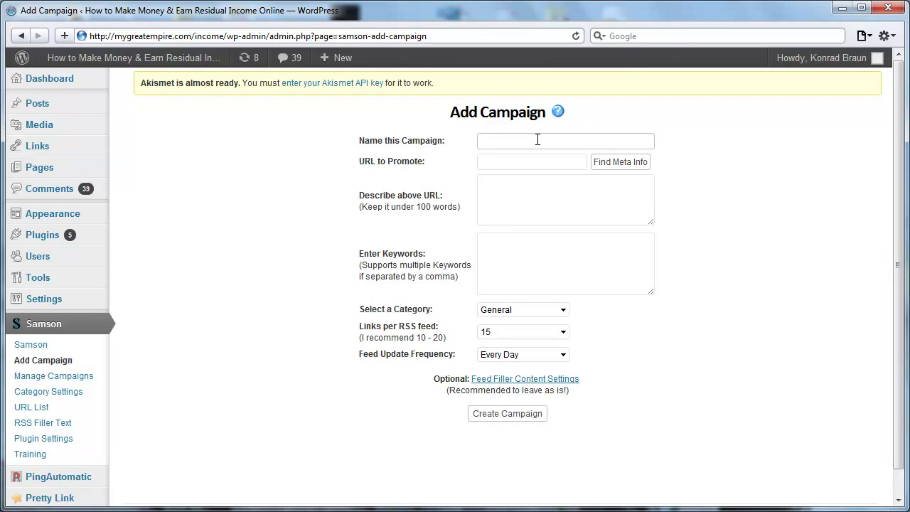
type("demo123")
left_click(516, 164)
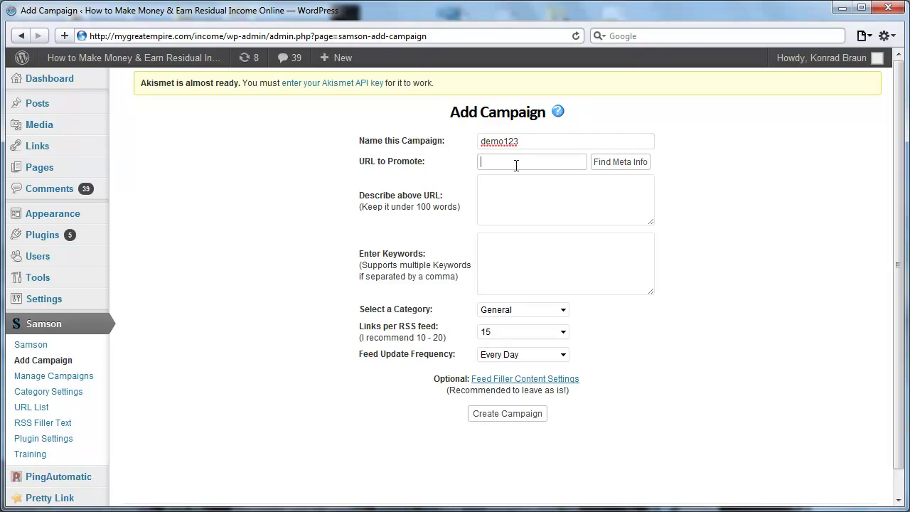
type("mygreatempire.com")
left_click(607, 160)
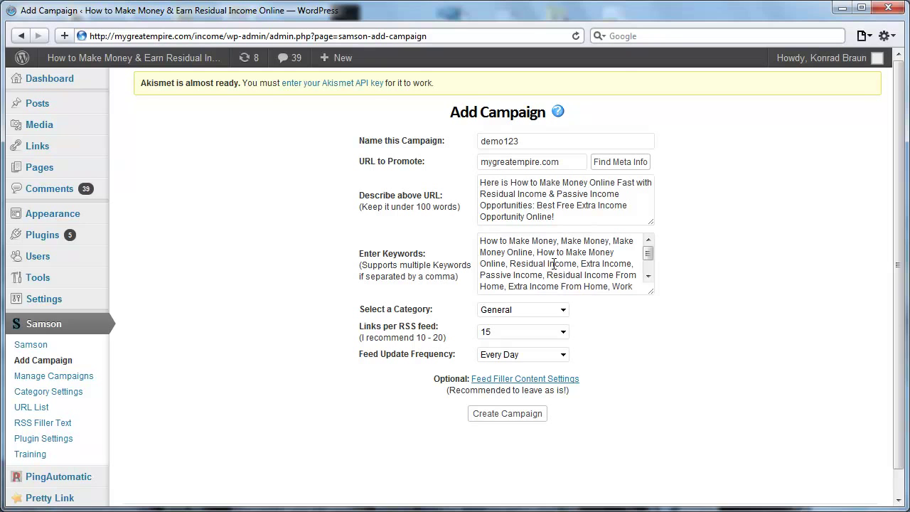
mouse_move(643, 255)
left_mouse_down()
mouse_move(645, 272)
mouse_move(648, 252)
left_mouse_up()
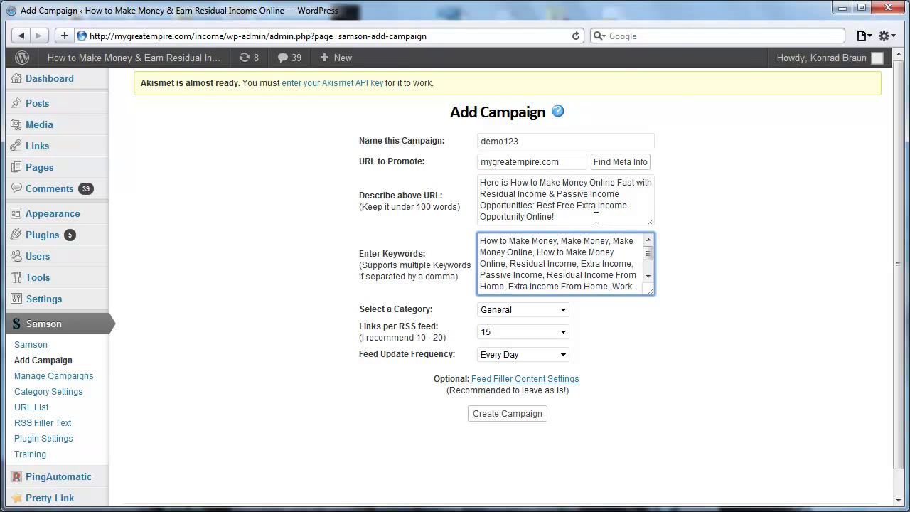
Set the new campaign's category to Business.
left_click(540, 310)
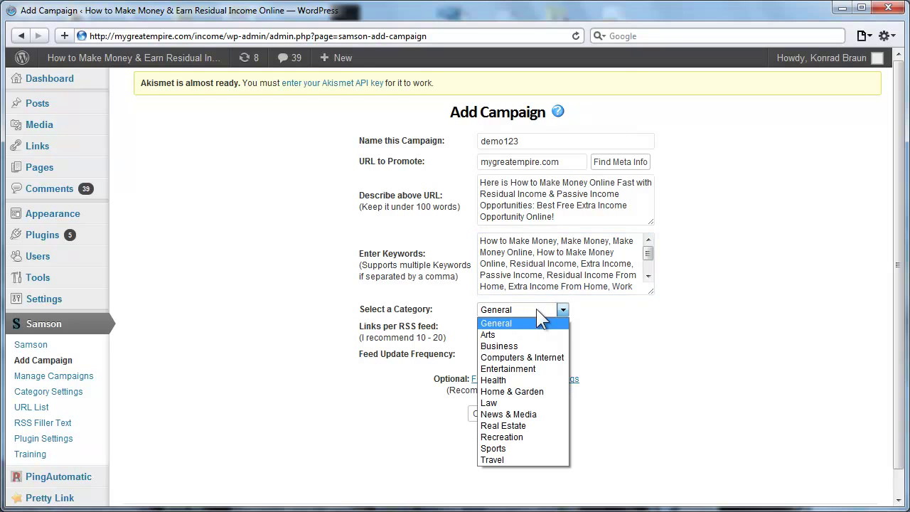
left_click(522, 348)
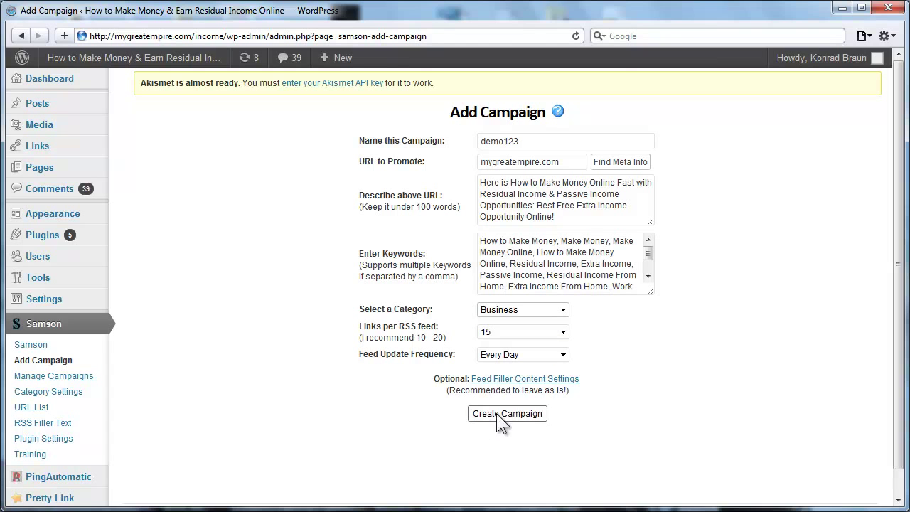
left_click_drag(383, 357, 502, 354)
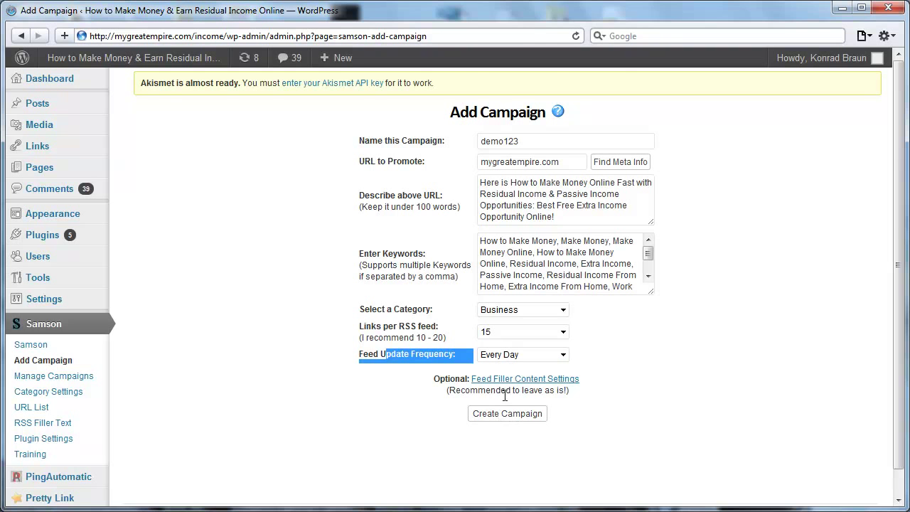
Expand the optional Feed Filler Content Settings, look through all filler titles and descriptions, and hide them again.
left_click(513, 379)
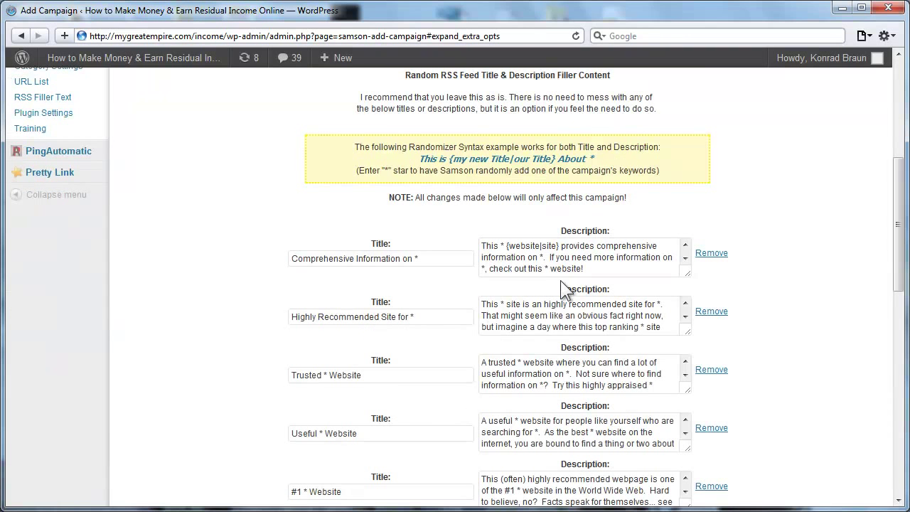
scroll(568, 298, "down", 15)
scroll(578, 320, "down", 1)
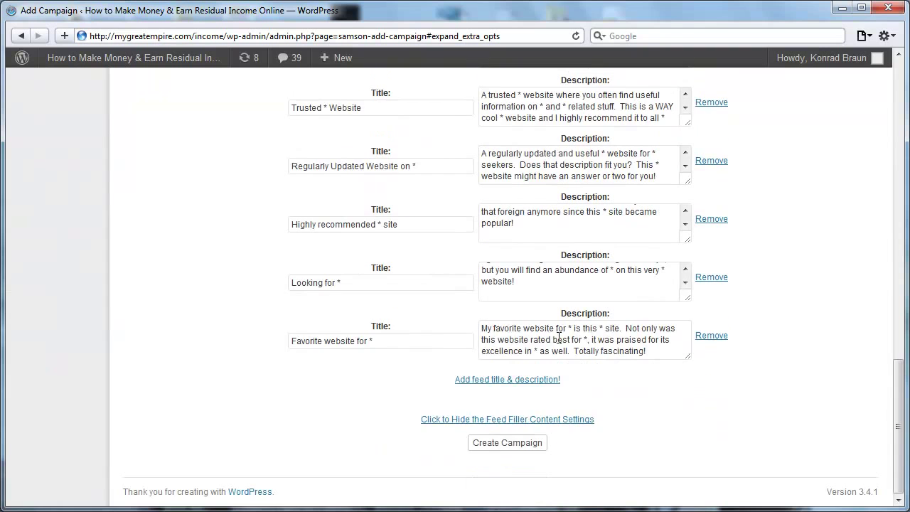
scroll(633, 313, "up", 4)
scroll(633, 314, "up", 15)
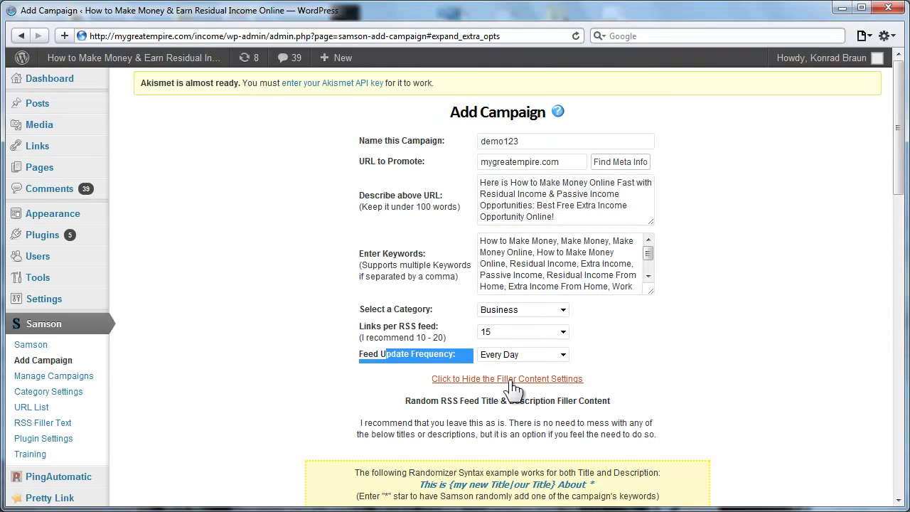
left_click(511, 383)
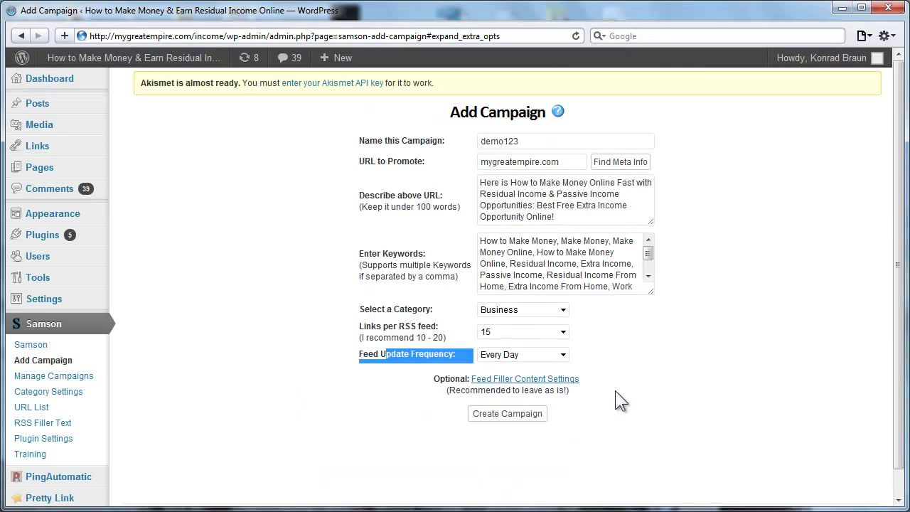
Create the demo123 campaign and ping its feed from the list of managed campaigns.
left_click(508, 414)
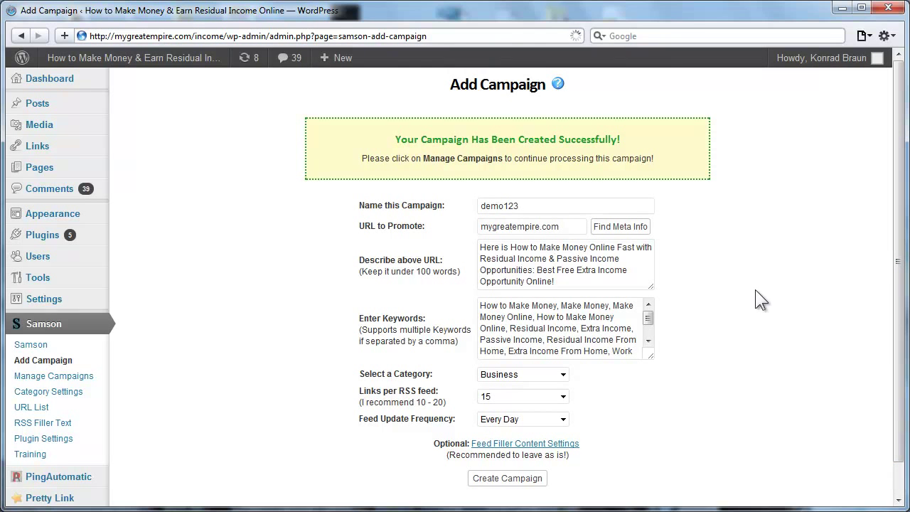
left_click(47, 382)
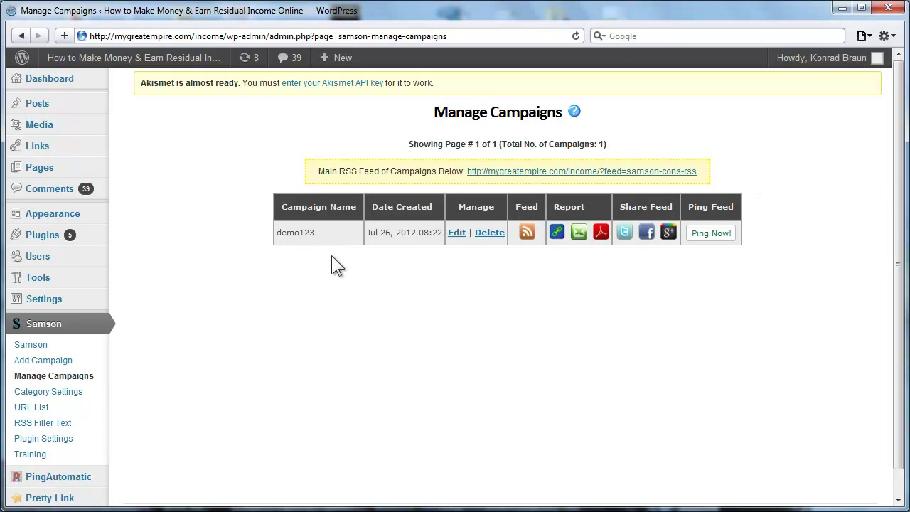
left_click_drag(338, 232, 283, 233)
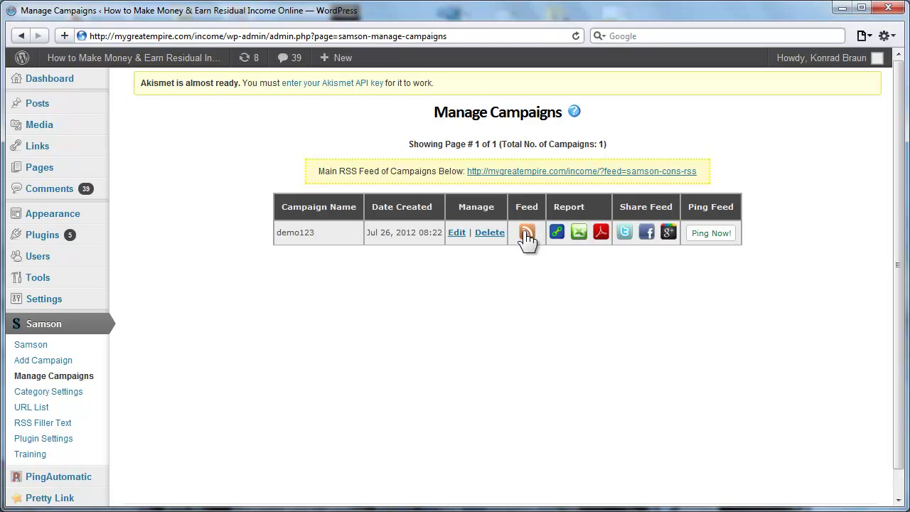
left_click(583, 240)
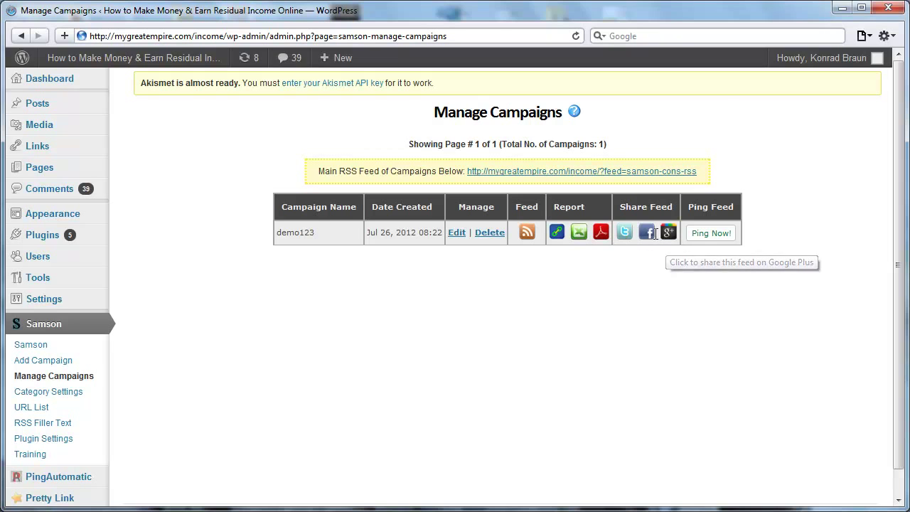
left_click(711, 233)
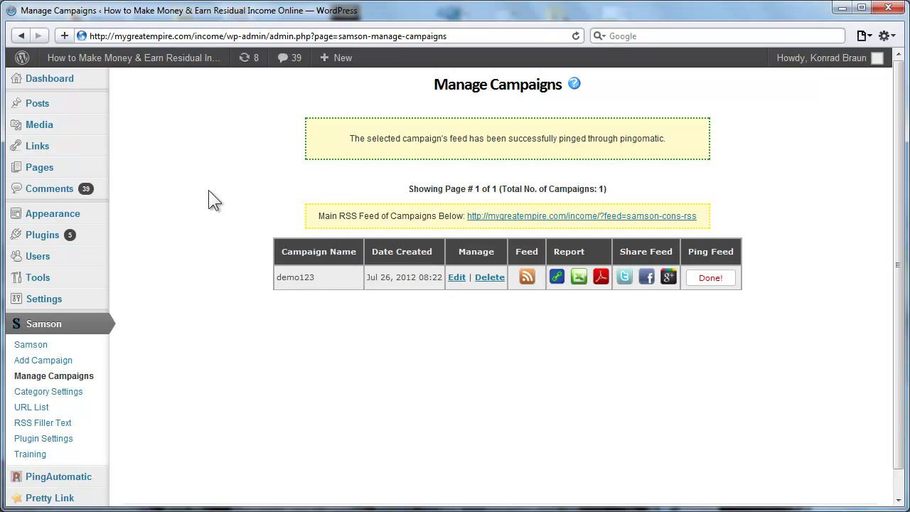
Add a new post with "demo post" as title and body, and assign it to the residual income category.
mouse_move(31, 110)
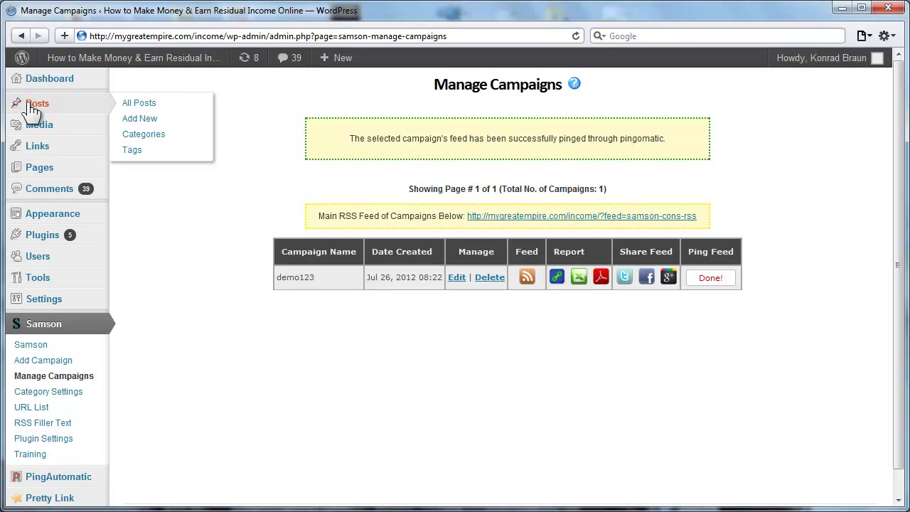
left_click(139, 119)
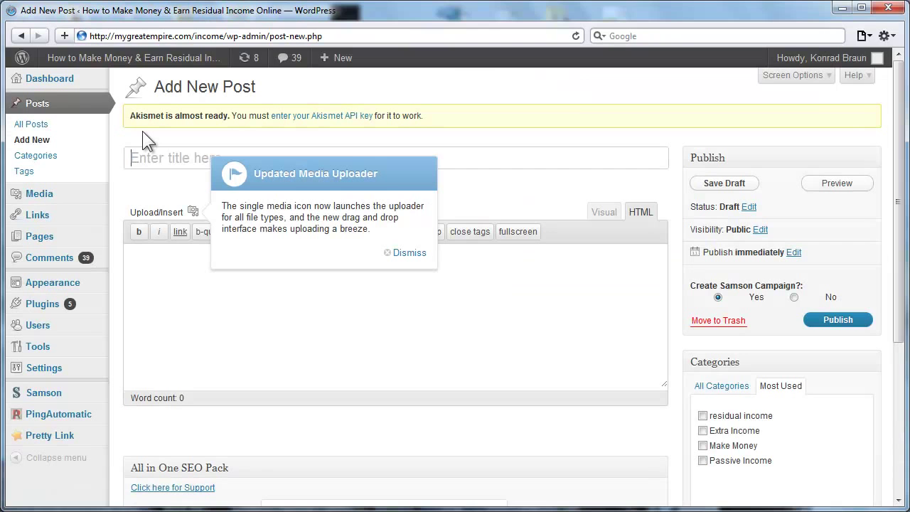
type("demo post")
left_click(702, 344)
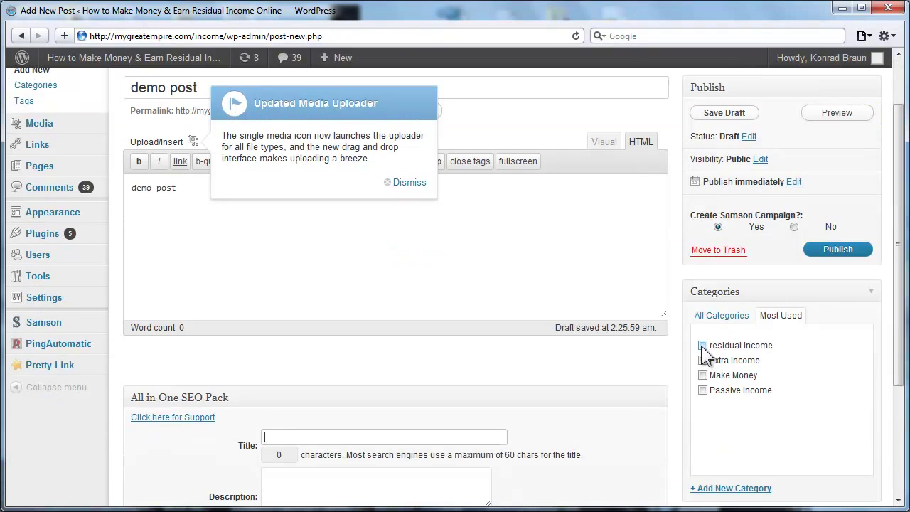
Add the tags money, cash and make money, and publish the post with Samson campaign creation set to Yes.
scroll(794, 408, "down", 3)
left_click(737, 420)
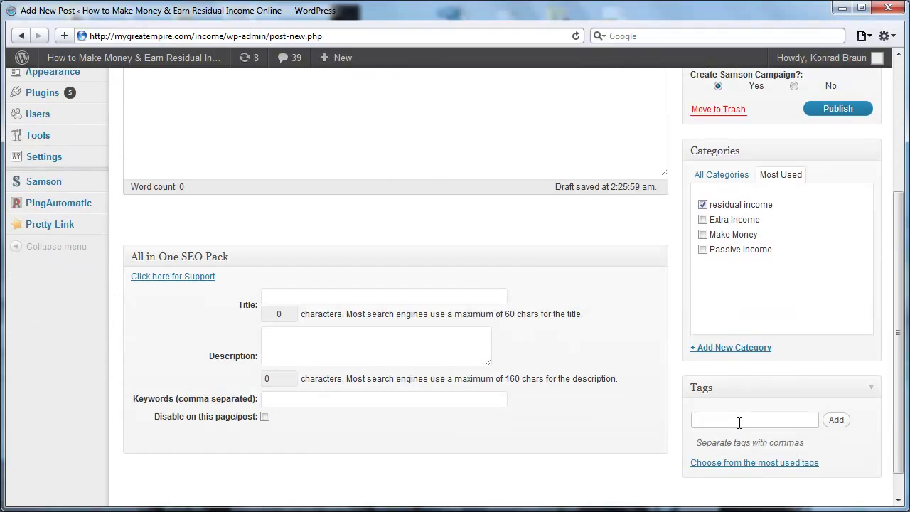
type("money, cash, make money")
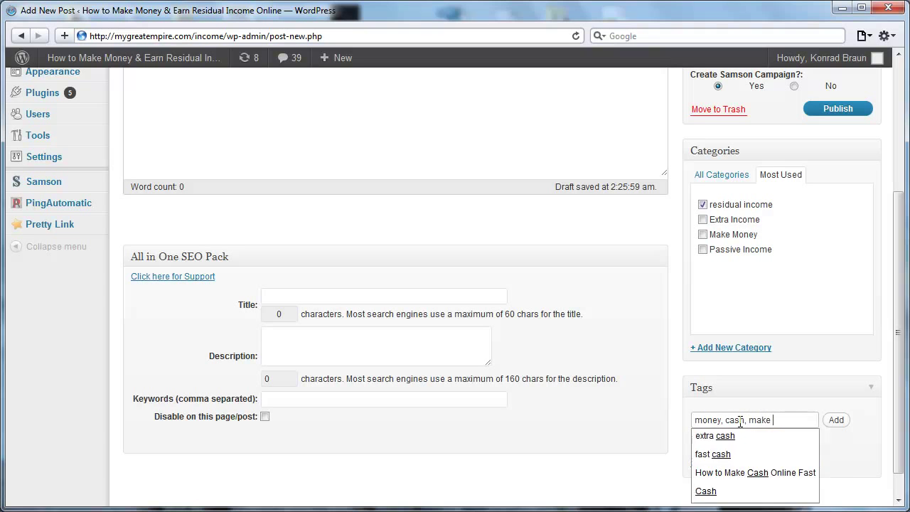
left_click(836, 420)
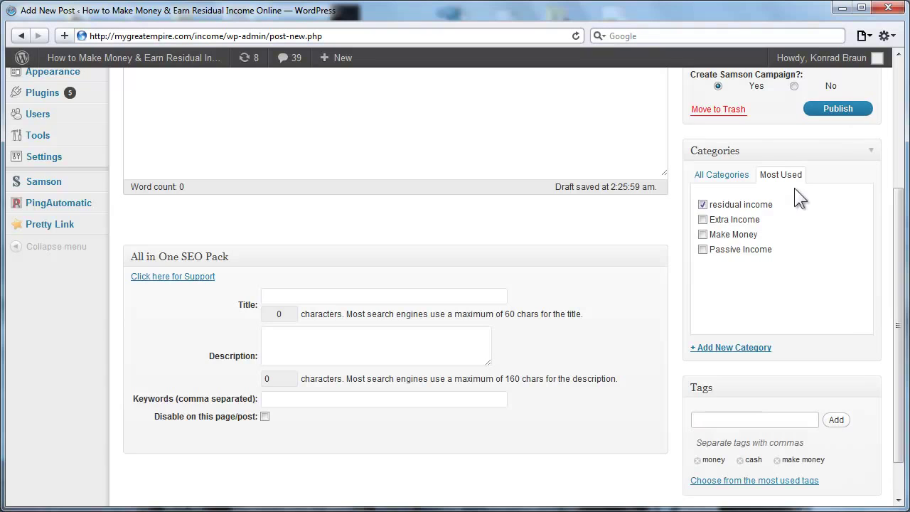
scroll(795, 182, "up", 5)
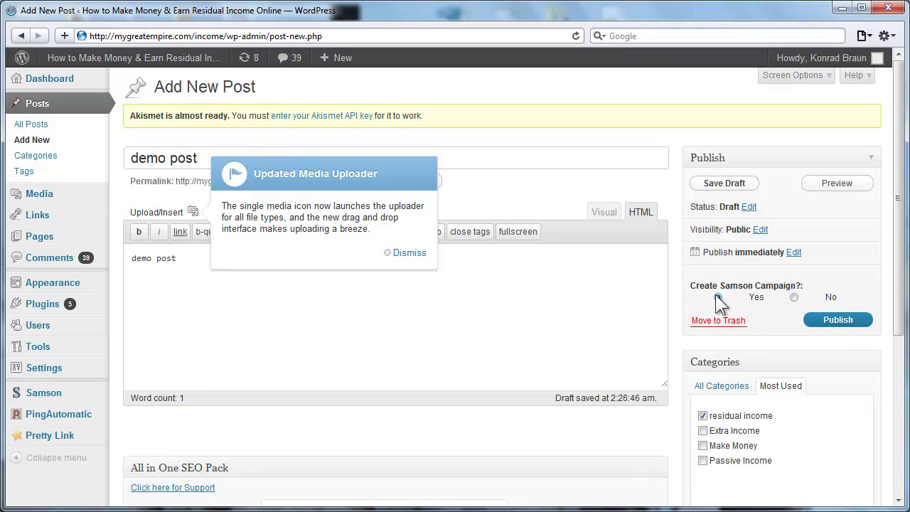
left_click(818, 319)
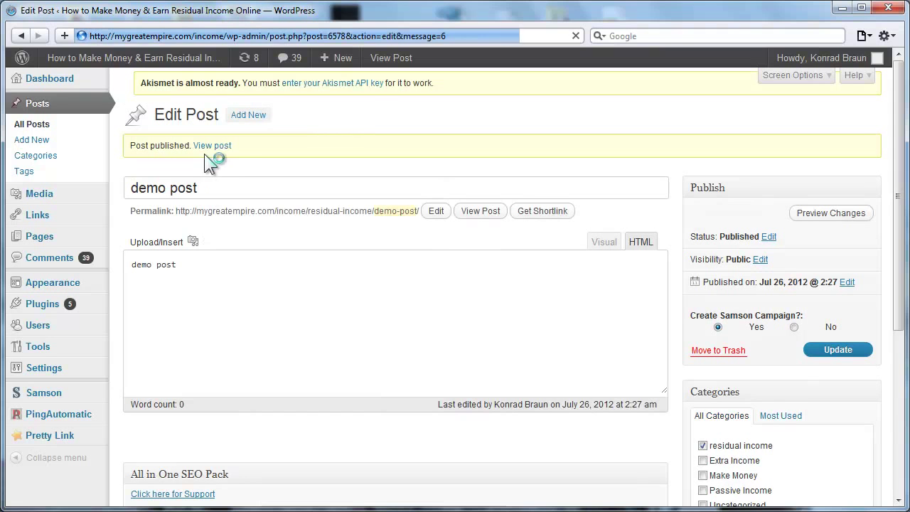
Open the list of managed Samson campaigns and check the entry for the demo post campaign.
mouse_move(44, 307)
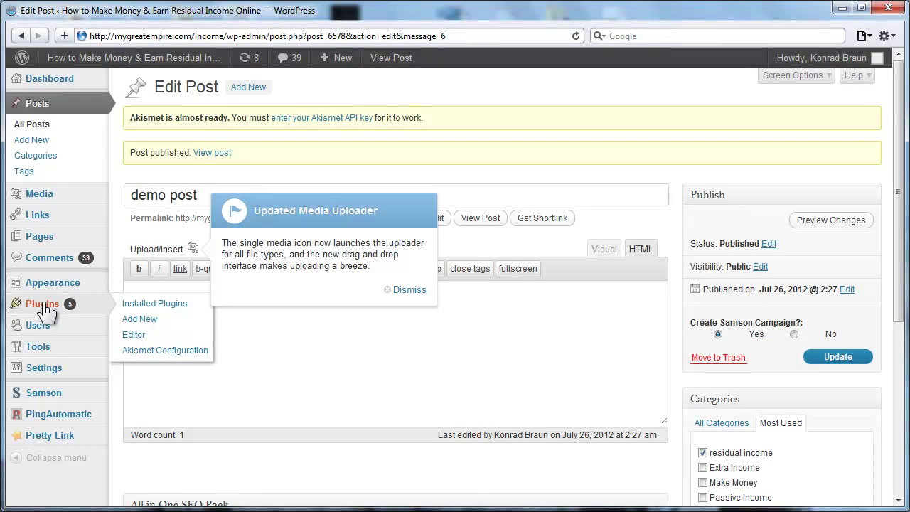
mouse_move(52, 396)
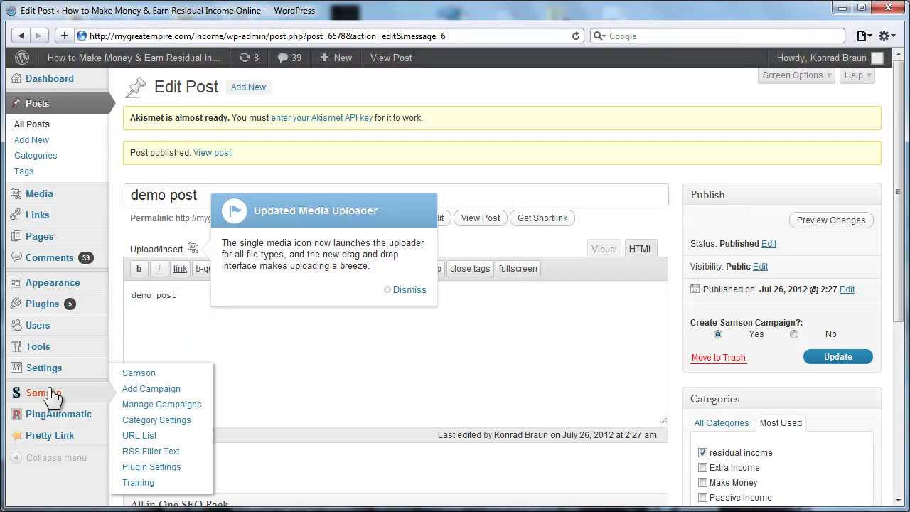
left_click(165, 404)
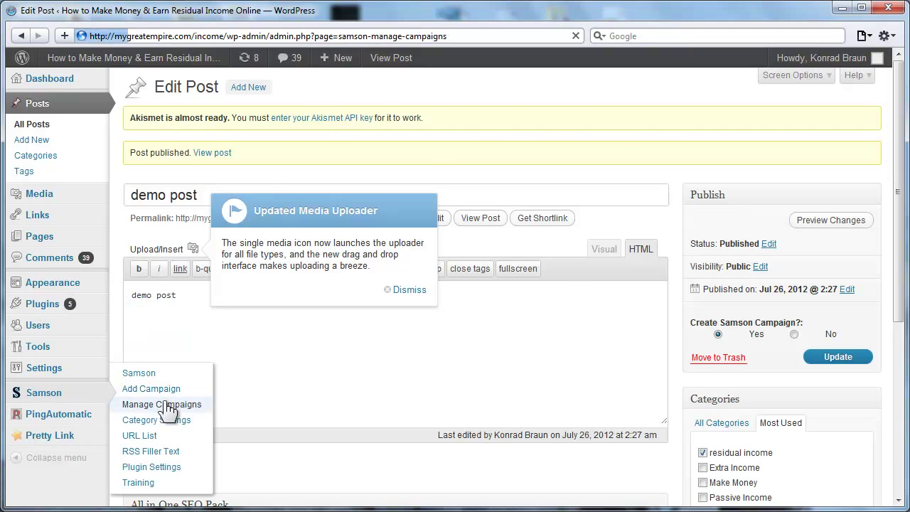
left_click_drag(287, 234, 345, 232)
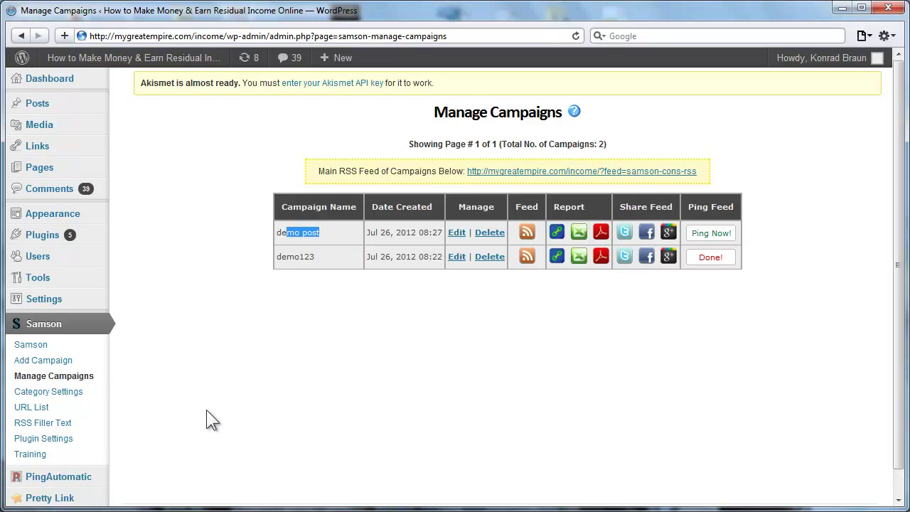
Review the categories in Samson's Category Settings, from Arts and Business onward, and open the URL List.
left_click(72, 392)
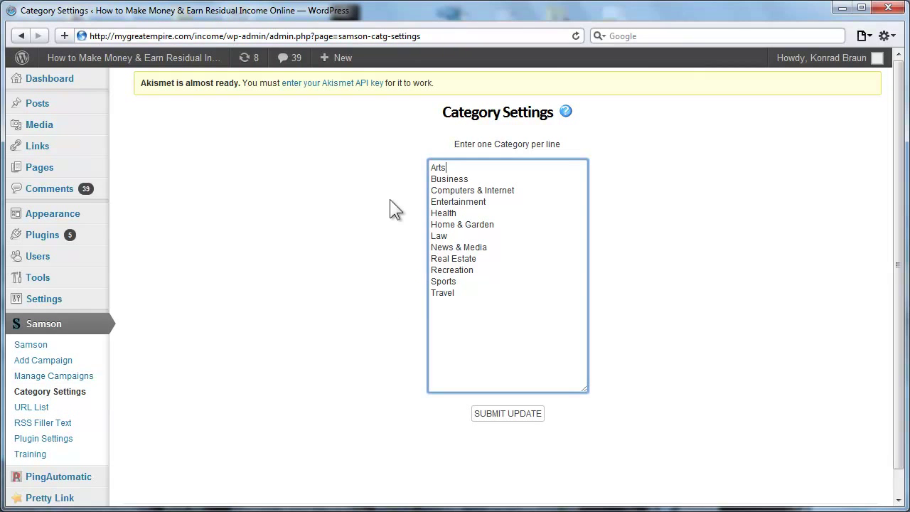
left_click(489, 343)
left_click_drag(439, 168, 464, 183)
left_click(463, 184)
left_click_drag(434, 167, 449, 184)
left_click(462, 213)
left_click(35, 409)
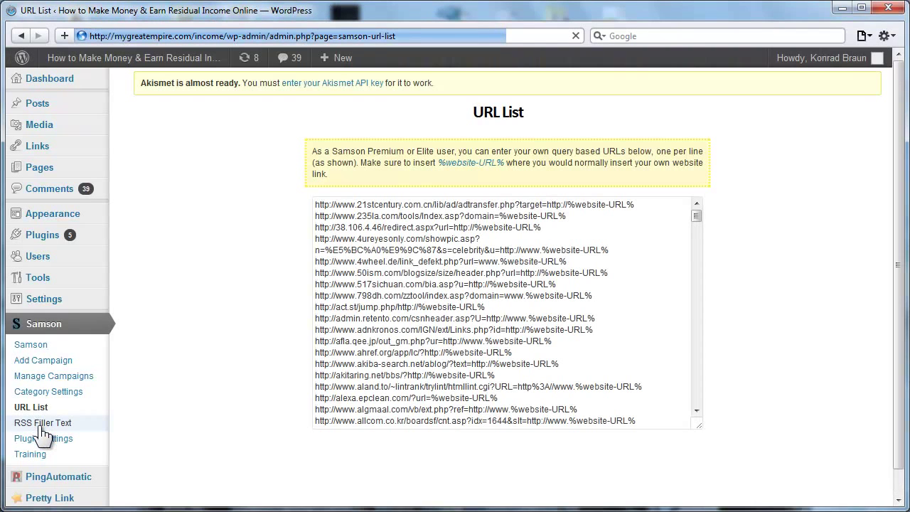
Look through the randomized titles and descriptions in RSS Filler Text, including the {website|site} syntax in the first description.
left_click(41, 426)
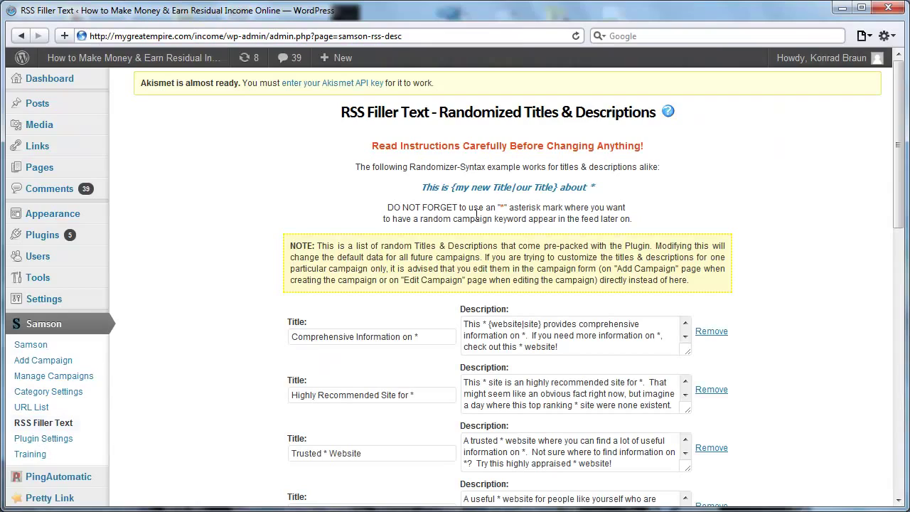
mouse_move(902, 207)
left_mouse_down()
mouse_move(906, 469)
mouse_move(895, 210)
left_mouse_up()
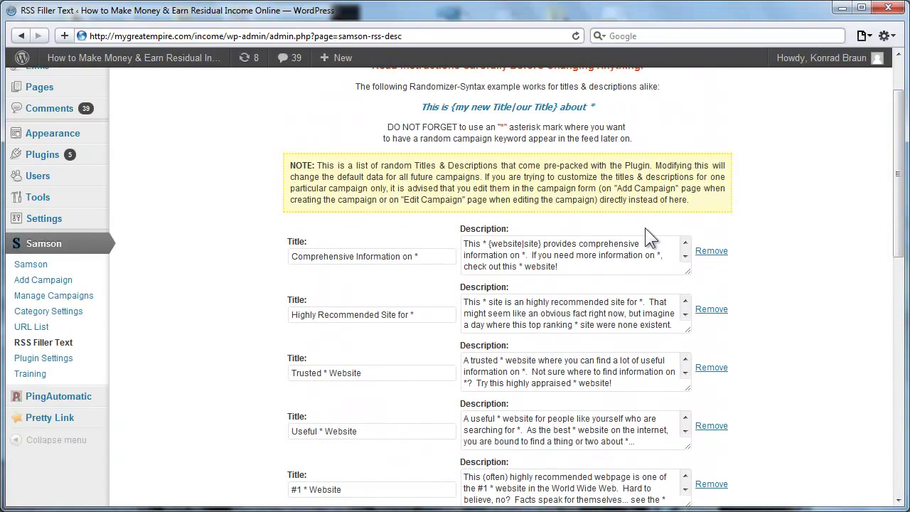
left_click_drag(489, 244, 544, 244)
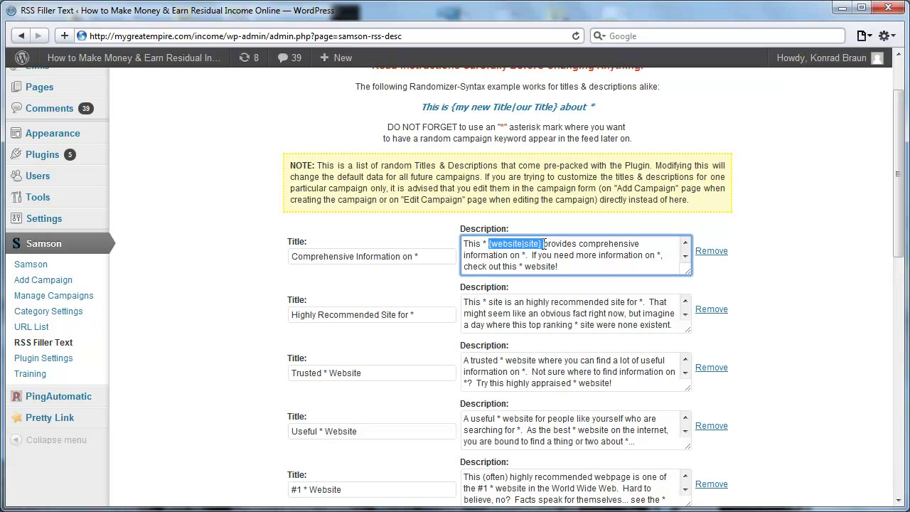
scroll(728, 420, "down", 2)
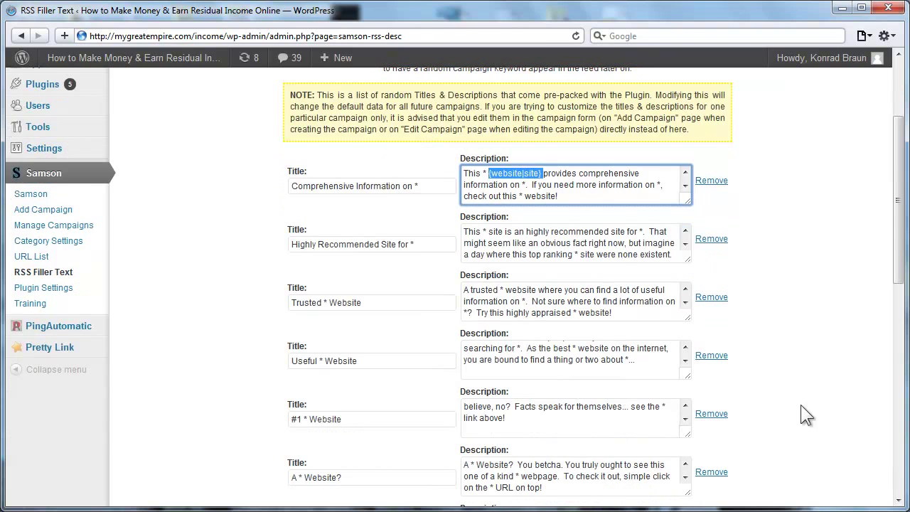
scroll(727, 414, "down", 6)
scroll(819, 419, "down", 8)
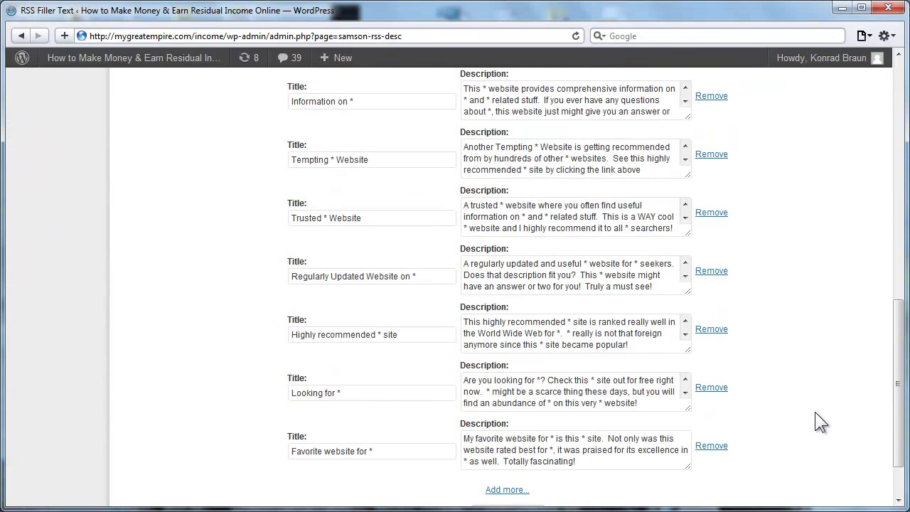
scroll(811, 411, "up", 16)
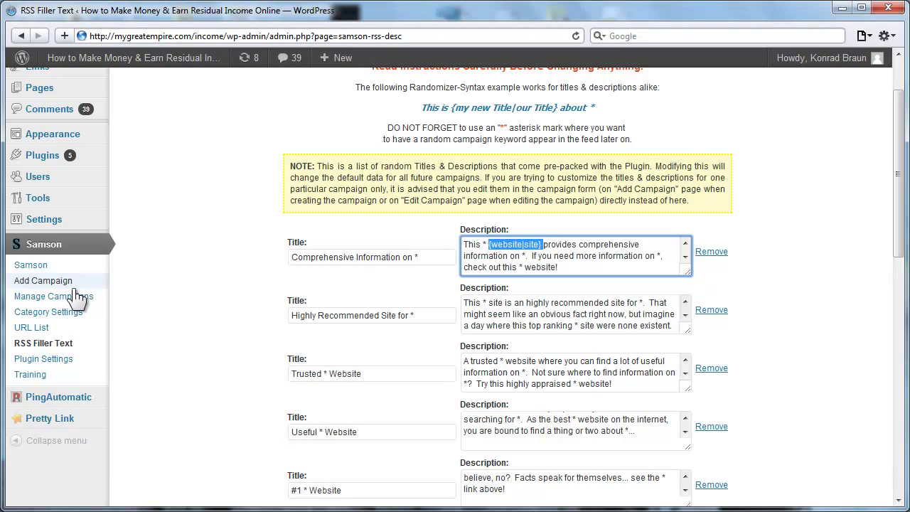
Open Samson's plugin settings and switch the 24 hours Unique Visitor Ping option to No.
left_click(37, 360)
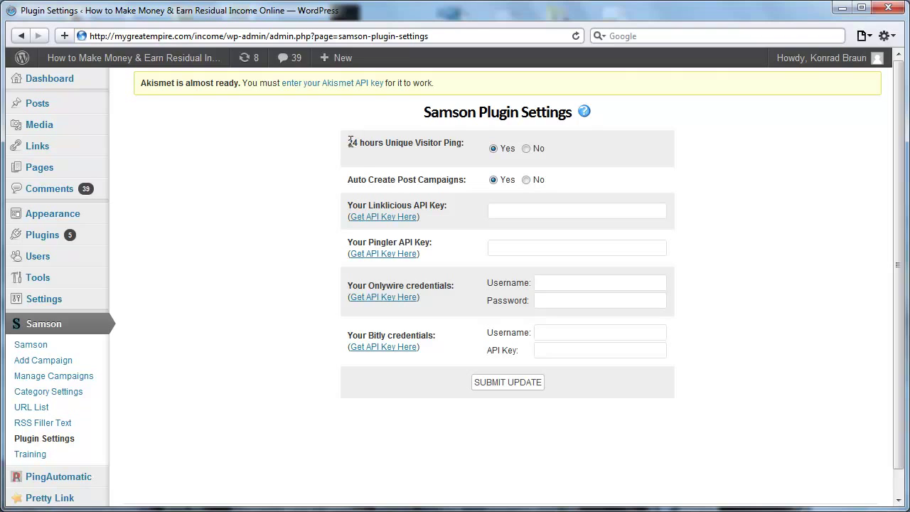
left_click(526, 149)
left_click_drag(353, 143, 446, 145)
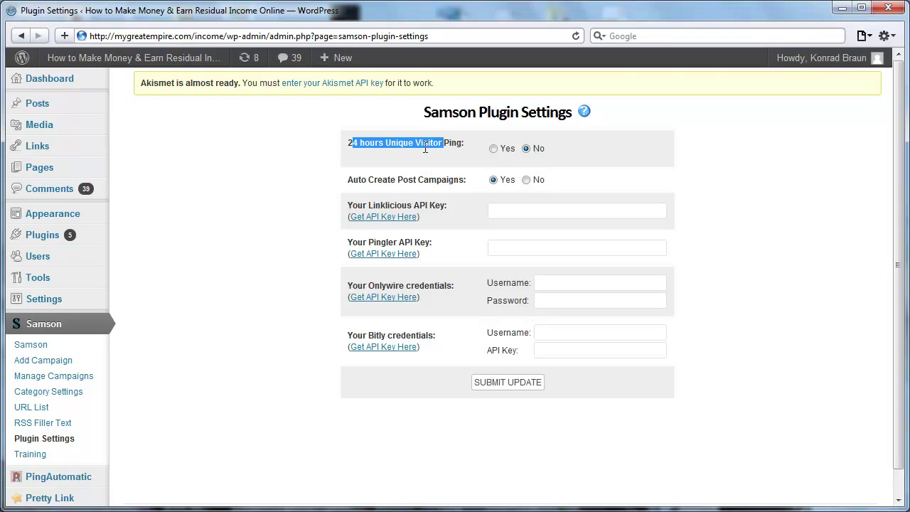
left_click(380, 161)
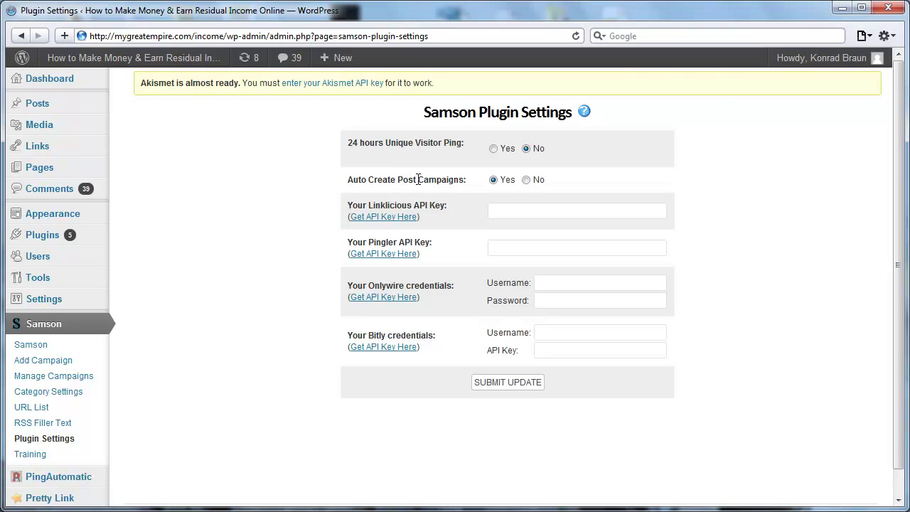
Switch Auto Create Post Campaigns to No and go through the empty Linklicious and Pingler API key fields.
mouse_move(48, 107)
left_click(526, 179)
left_click(503, 208)
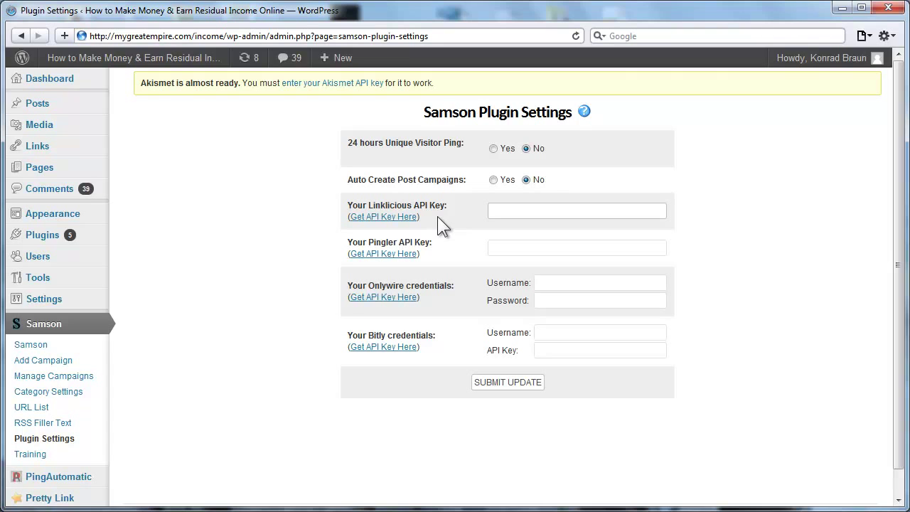
key("Tab")
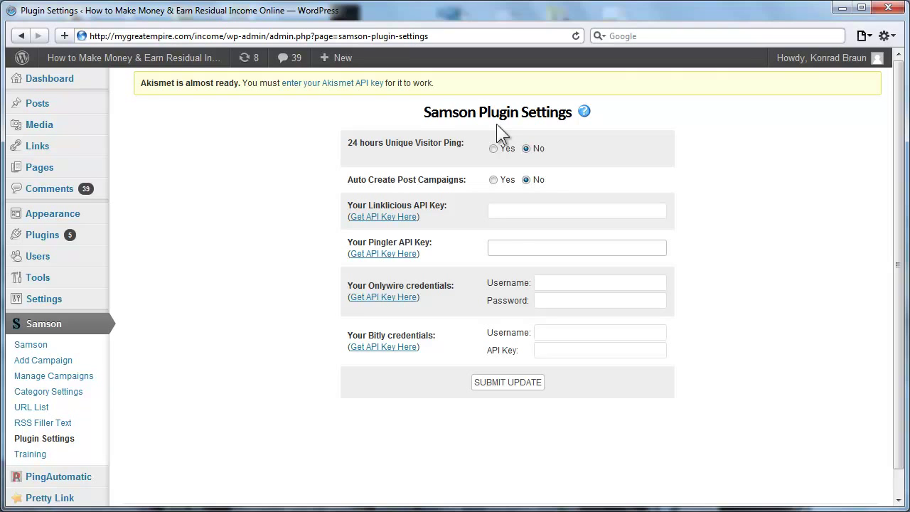
View Samson's SEO Training page and return to the plugin's main page.
left_click(31, 457)
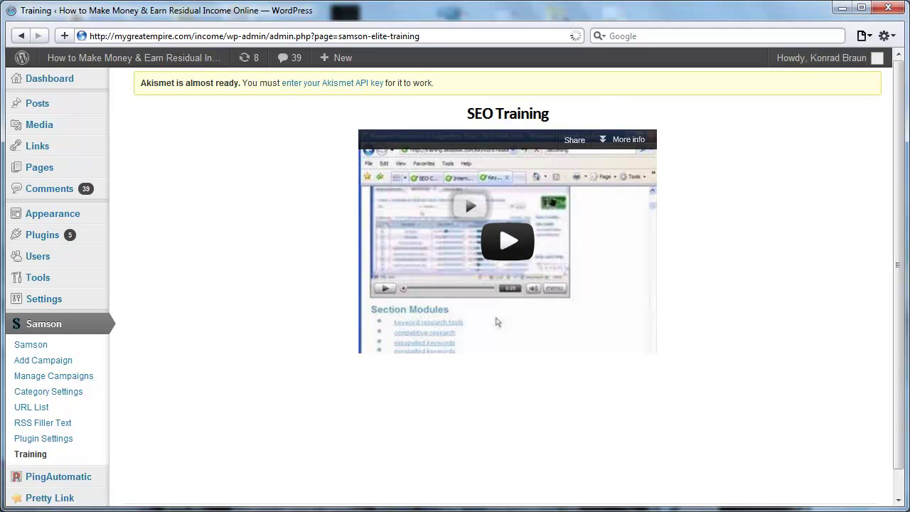
left_click(43, 347)
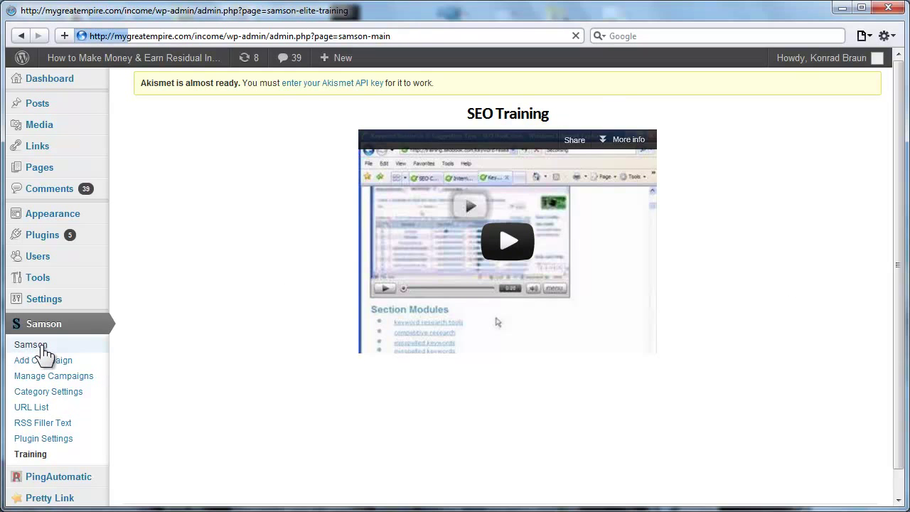